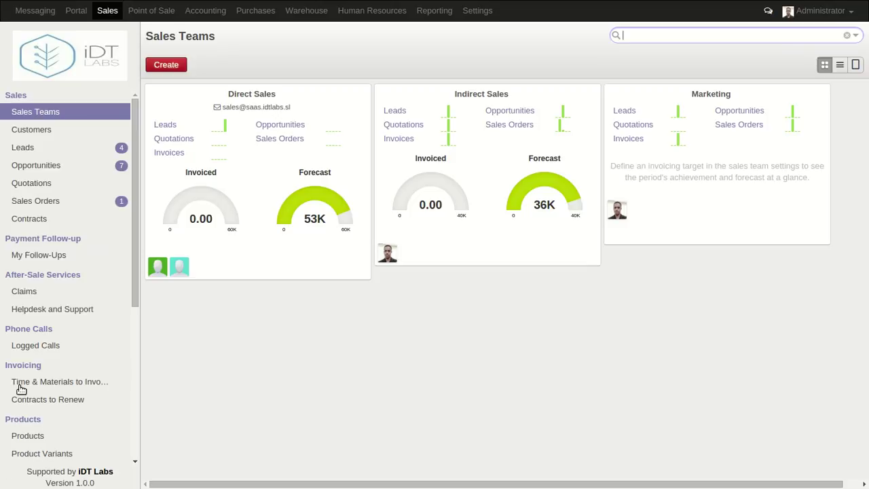
Open the Claims list under After-Sale Services and start a blank claim
left_click(45, 292)
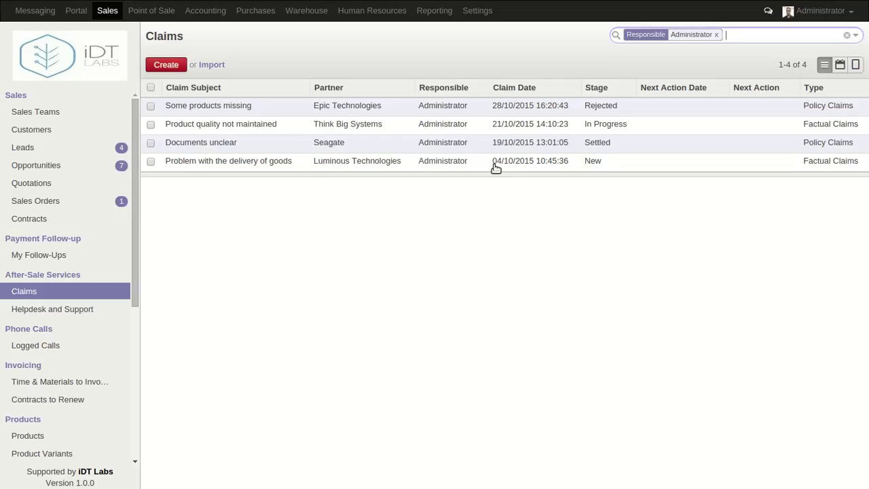
left_click(161, 66)
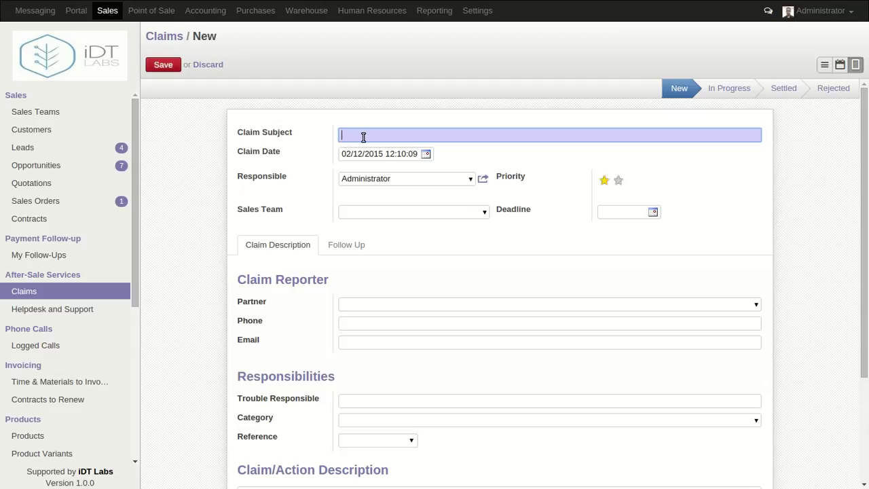
Enter the subject 'Damage Products' and pick 9 December 2015 as the deadline
type("Damage Products")
left_click(654, 212)
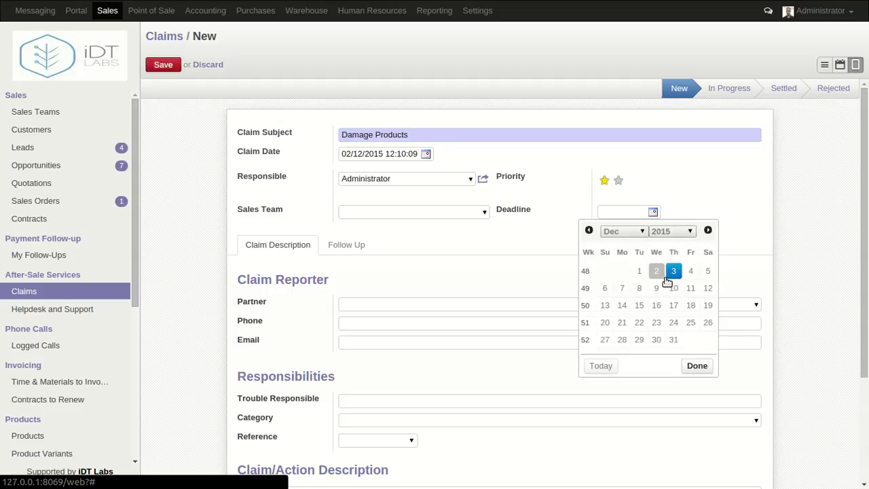
left_click(656, 287)
scroll(708, 213, "down", 2)
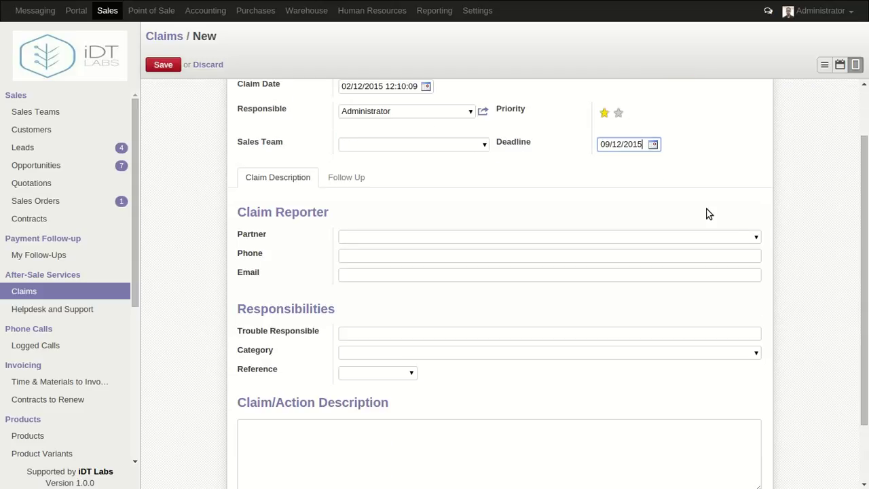
left_click(549, 169)
scroll(662, 224, "up", 2)
scroll(668, 220, "down", 1)
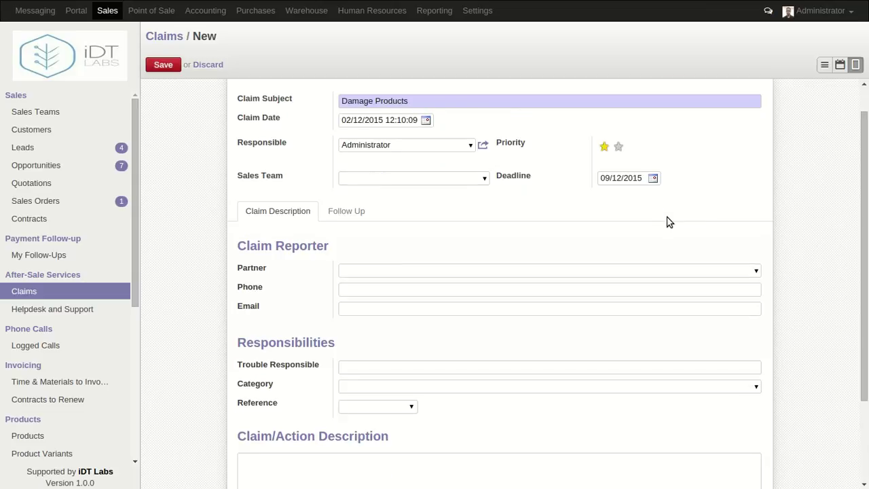
Set the claim partner to the Ap VisionPro contact, replacing a tried ASUSTeK entry
left_click(640, 270)
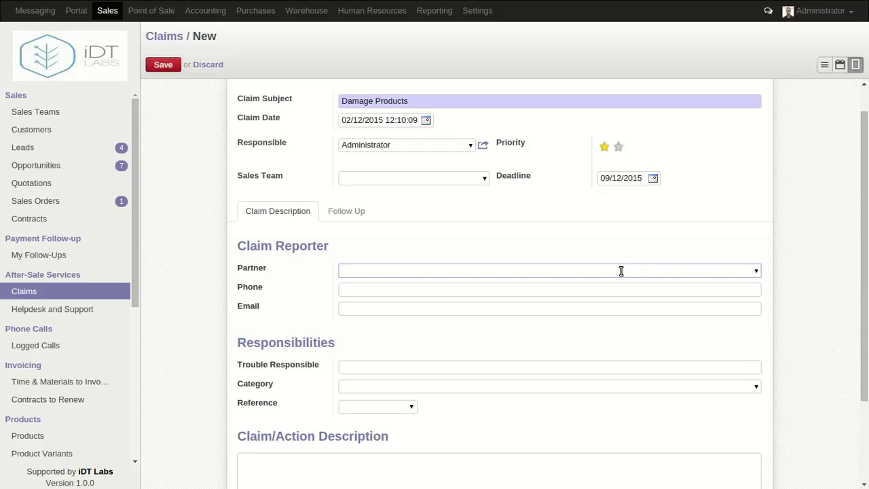
type("s")
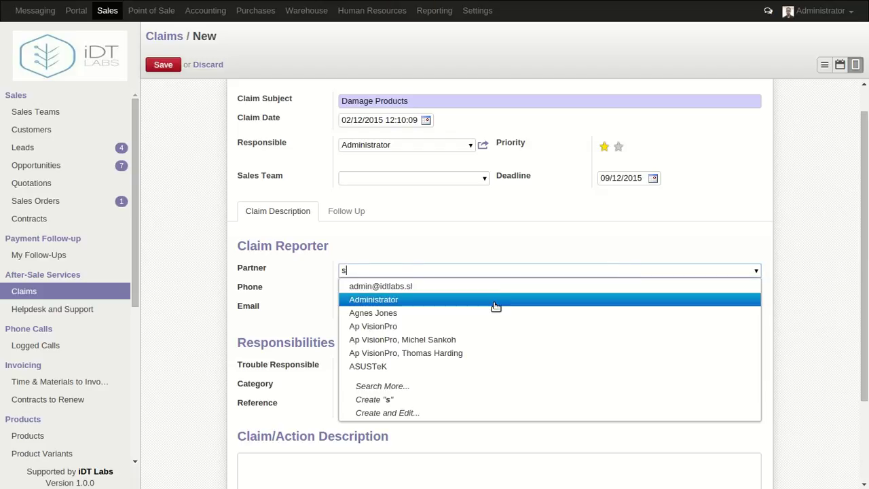
left_click(469, 340)
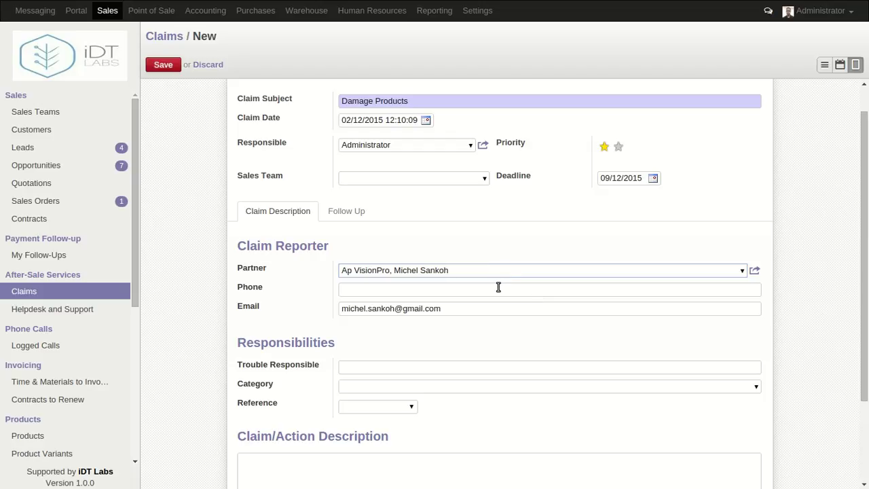
left_click(493, 287)
left_click(743, 271)
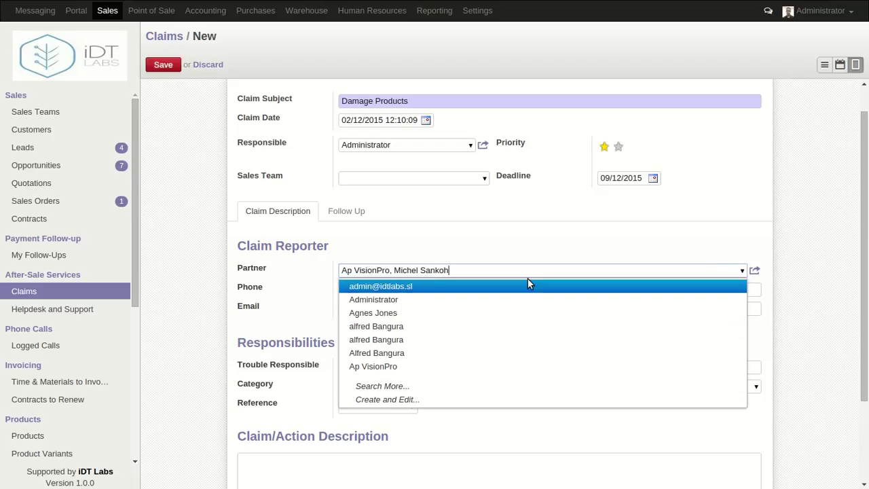
left_click_drag(516, 270, 331, 272)
key("BackSpace")
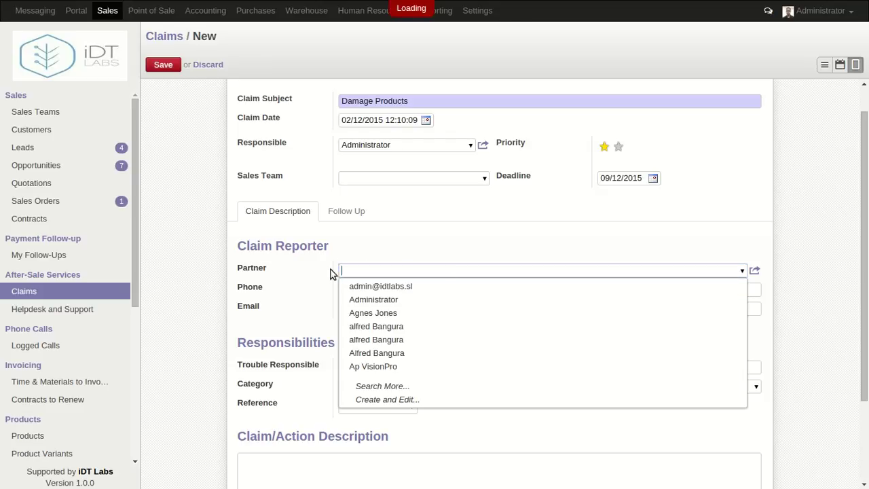
type("asus")
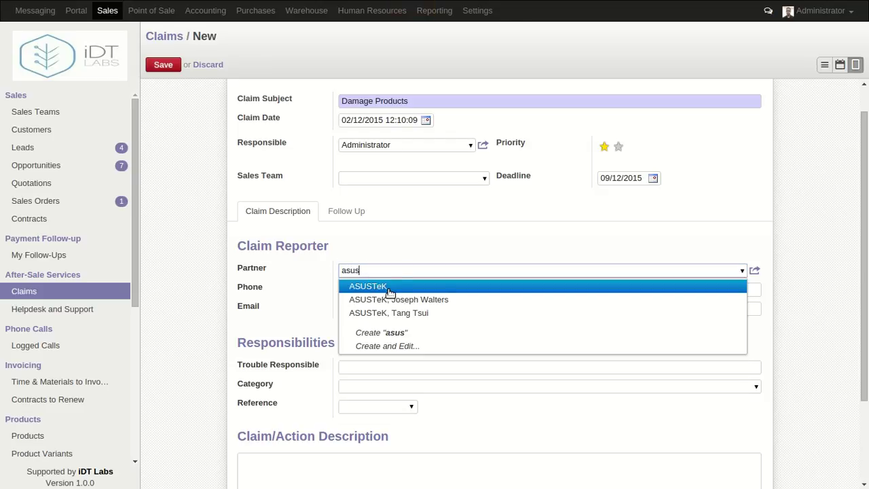
left_click(401, 311)
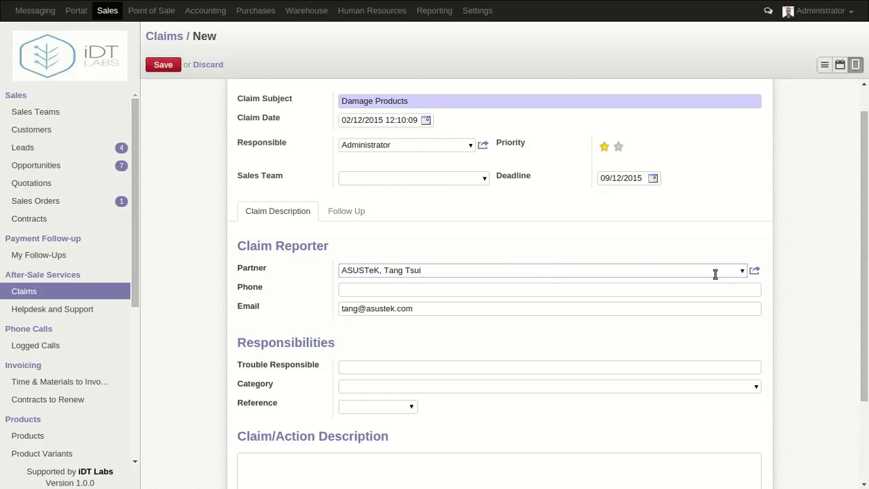
left_click(741, 271)
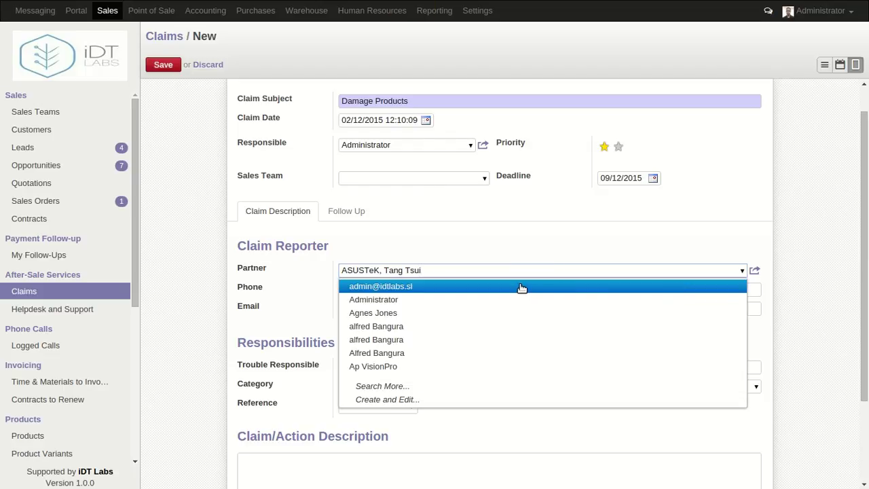
key("BackSpace")
key("BackSpace")
key("BackSpace")
key("BackSpace")
key("BackSpace")
key("BackSpace")
key("BackSpace")
key("BackSpace")
key("BackSpace")
key("BackSpace")
key("BackSpace")
key("BackSpace")
key("BackSpace")
key("BackSpace")
key("BackSpace")
key("BackSpace")
key("BackSpace")
key("BackSpace")
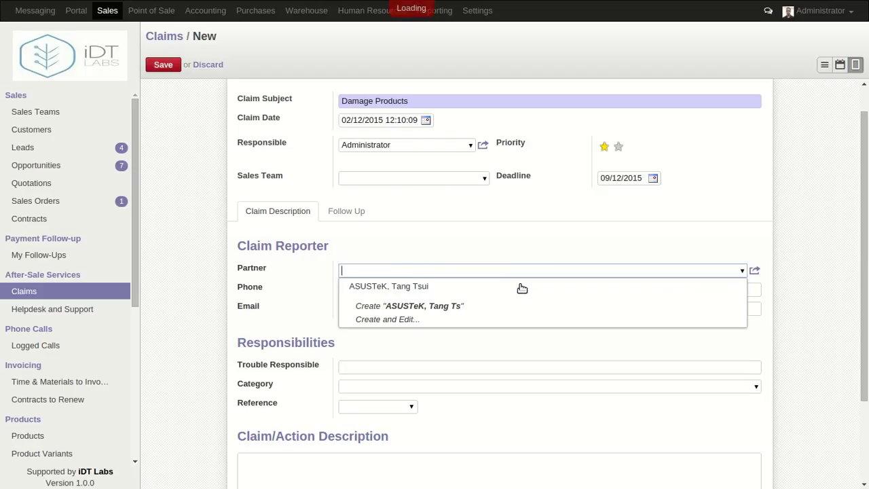
type("vp")
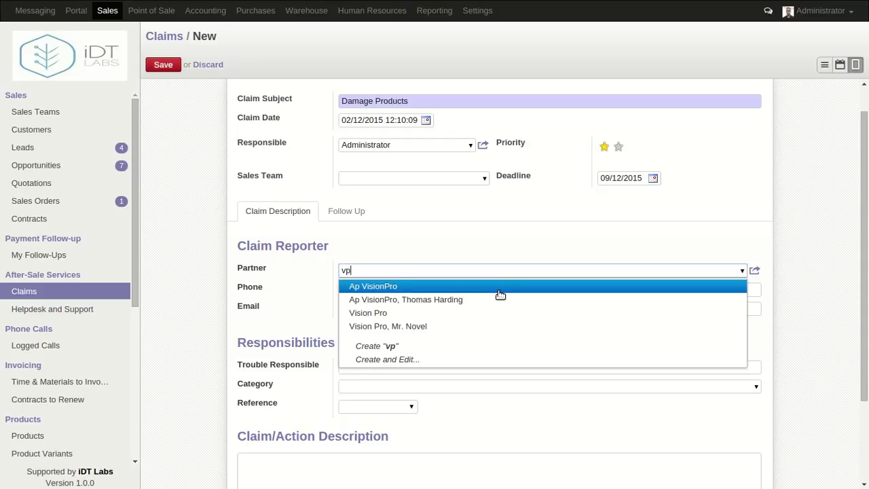
left_click(489, 300)
Fill in the claim reporter's phone number
left_click(484, 288)
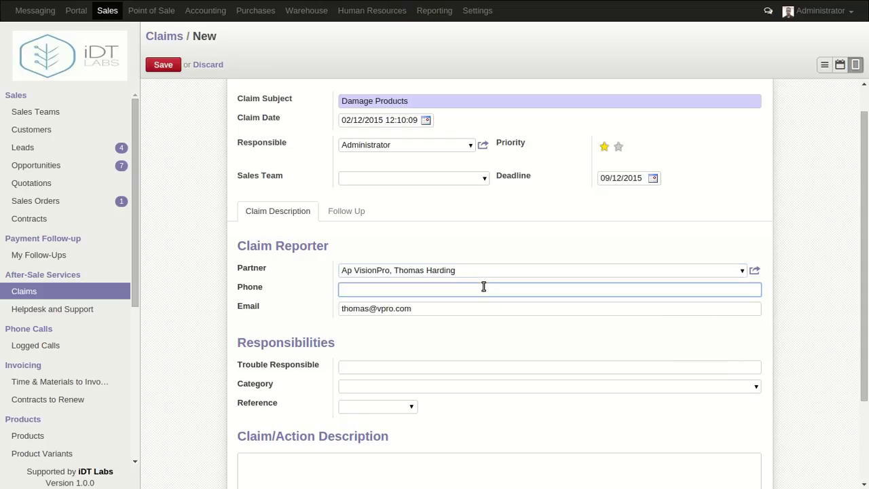
left_click(443, 307)
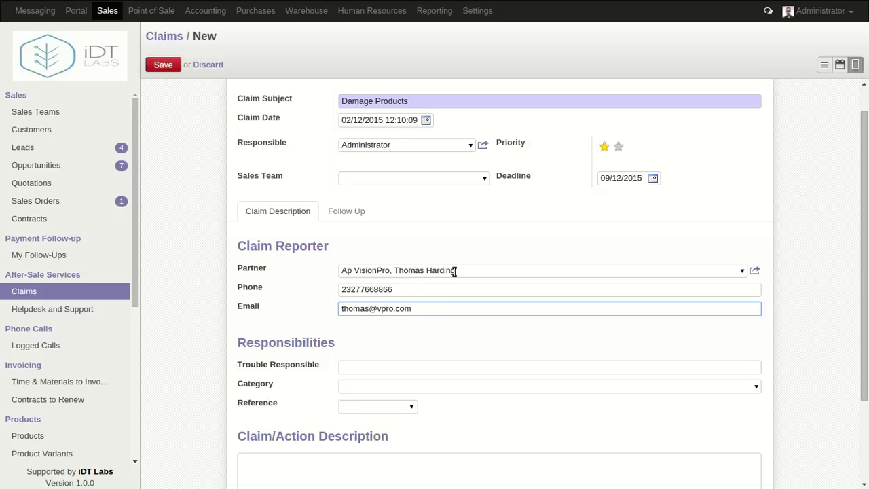
scroll(487, 337, "down", 2)
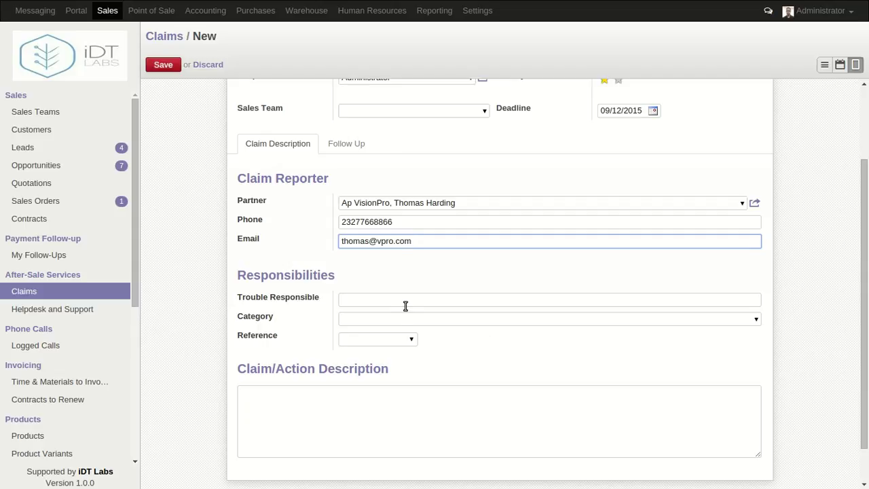
Choose Value Claims as the claim category, then bring up the Follow Up details
left_click(385, 297)
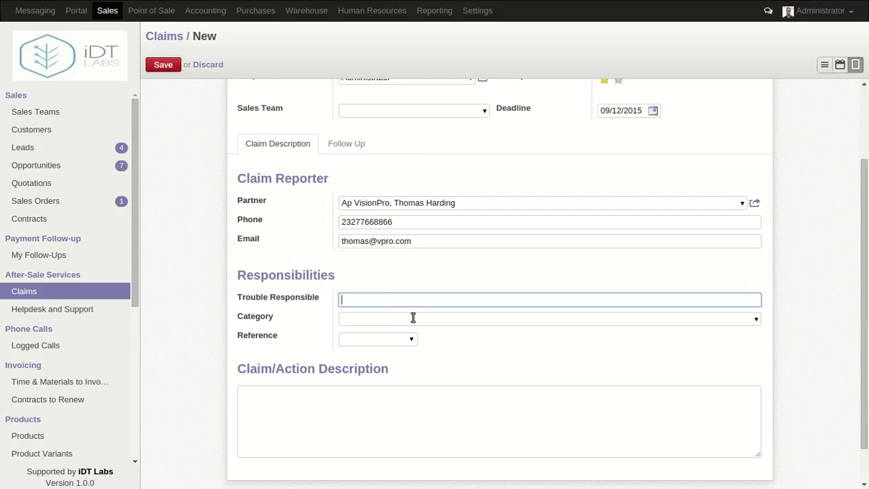
left_click(413, 317)
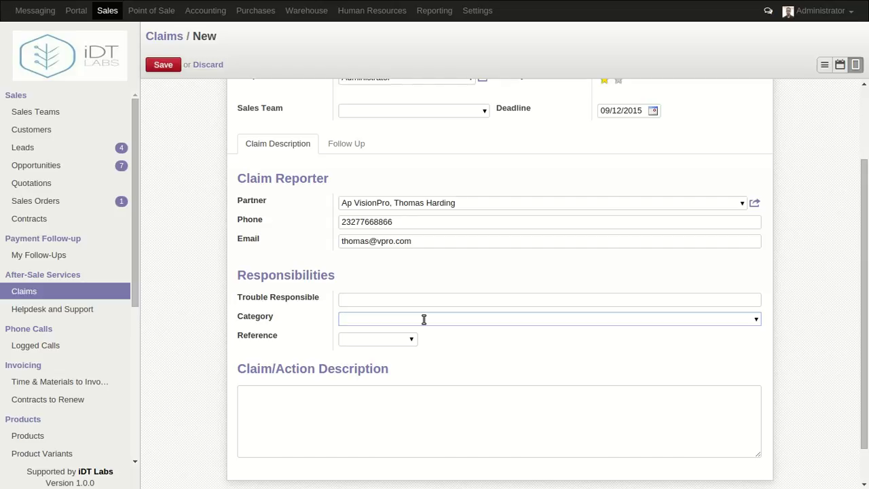
scroll(424, 319, "up", 3)
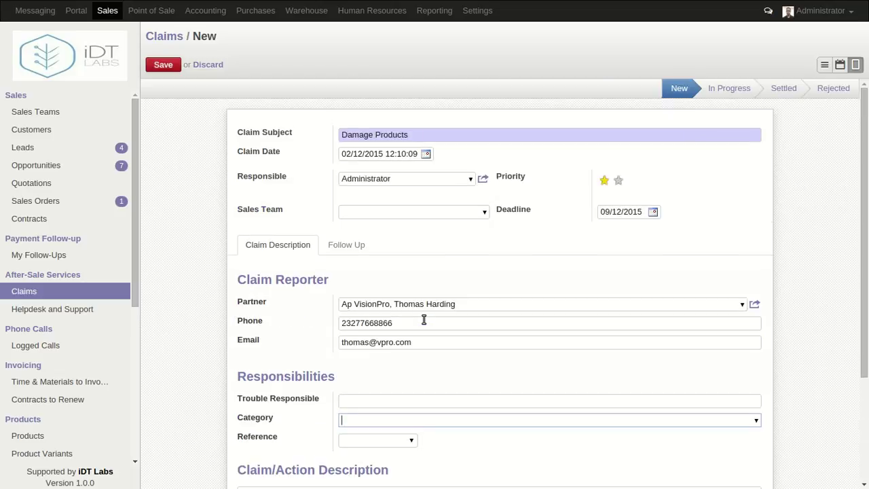
scroll(424, 319, "down", 3)
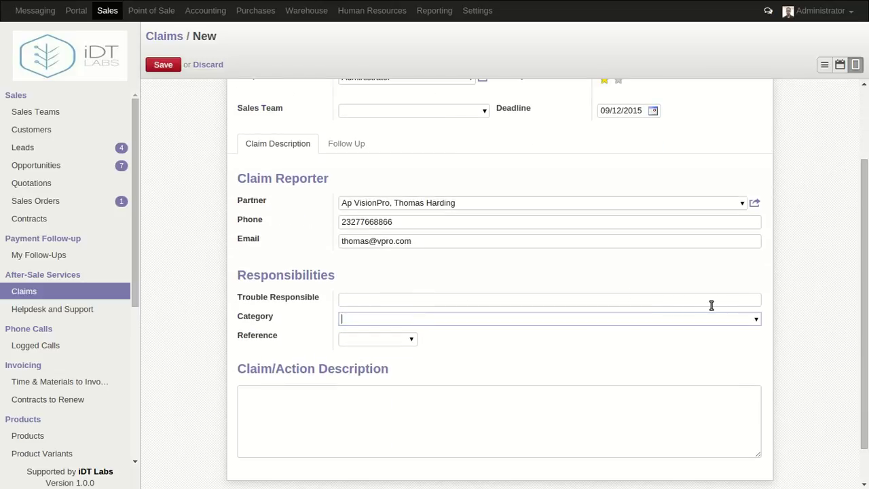
left_click(757, 321)
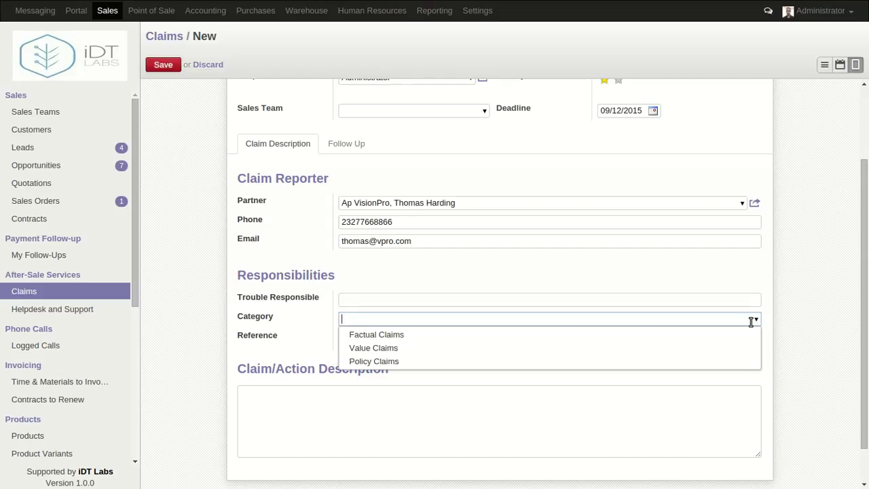
left_click(692, 349)
scroll(550, 282, "down", 2)
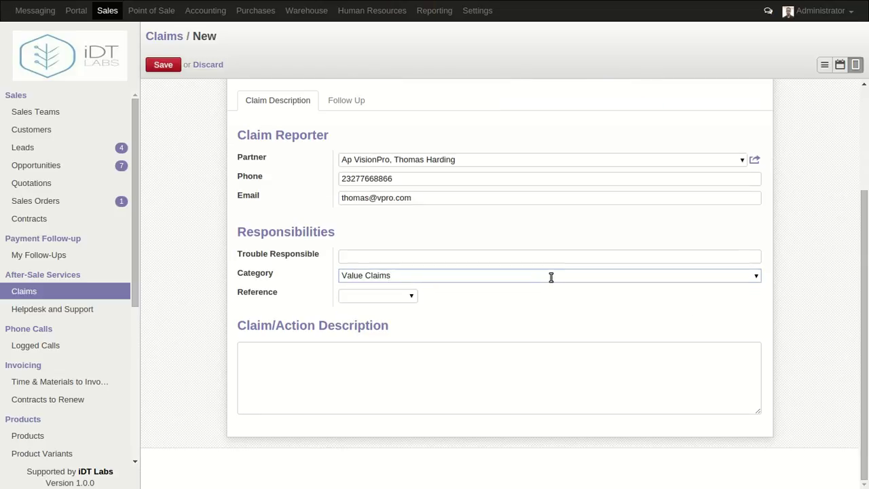
left_click(404, 356)
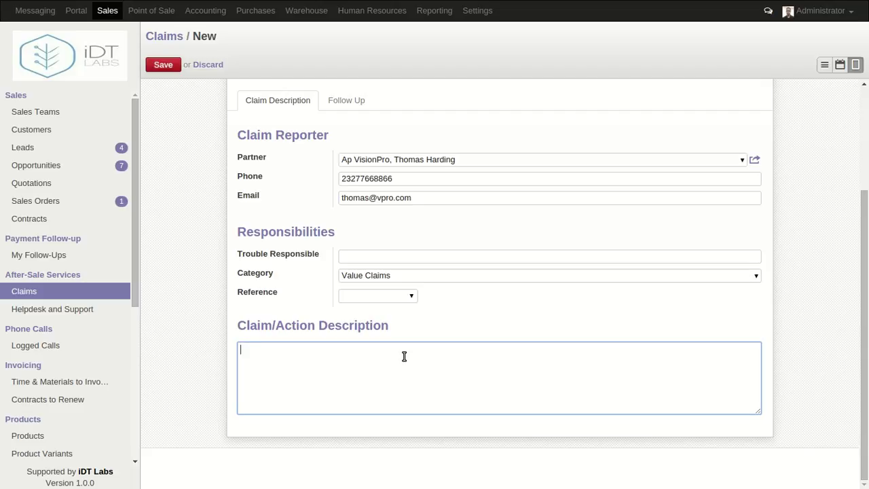
scroll(404, 357, "up", 4)
left_click(345, 235)
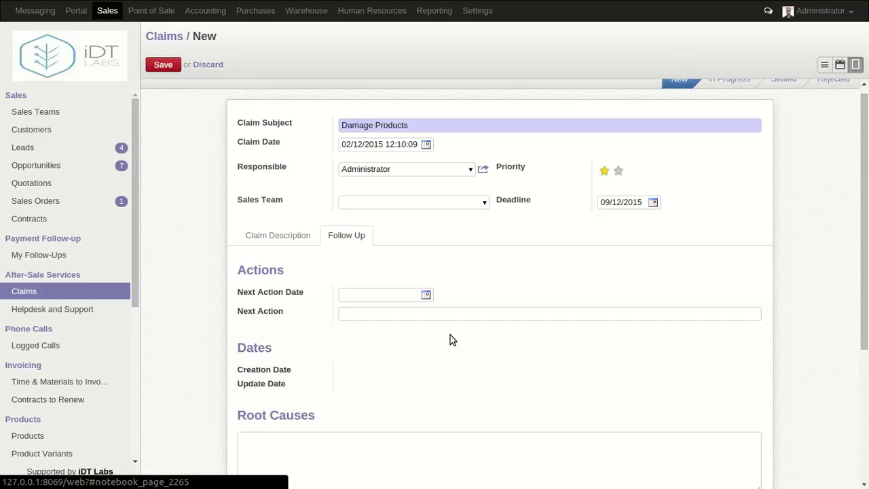
Set the next action date to 16/12/2015
left_click(425, 296)
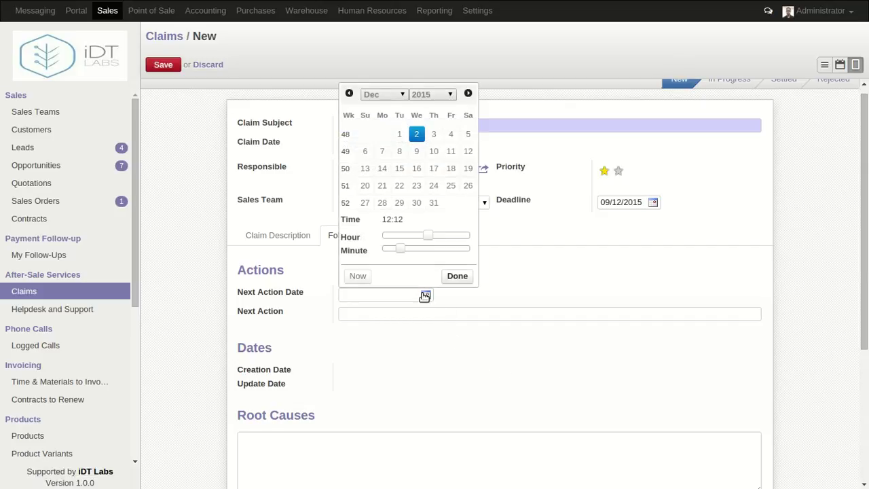
left_click(417, 169)
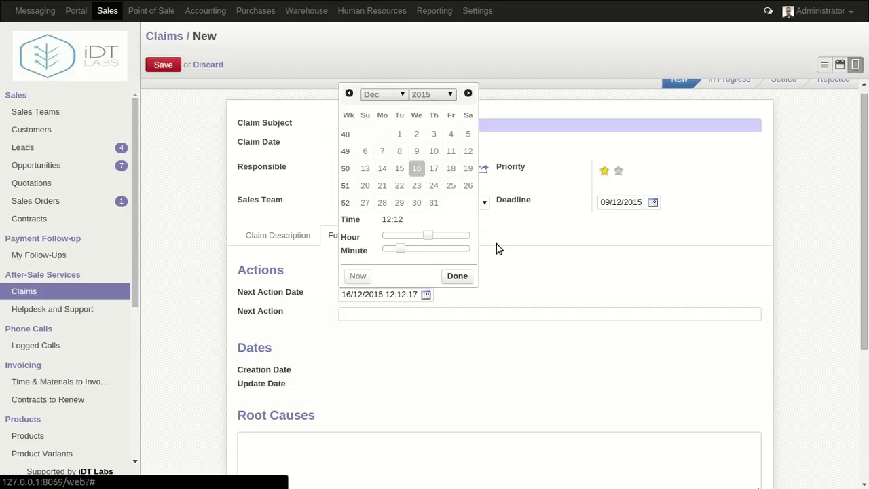
left_click(574, 256)
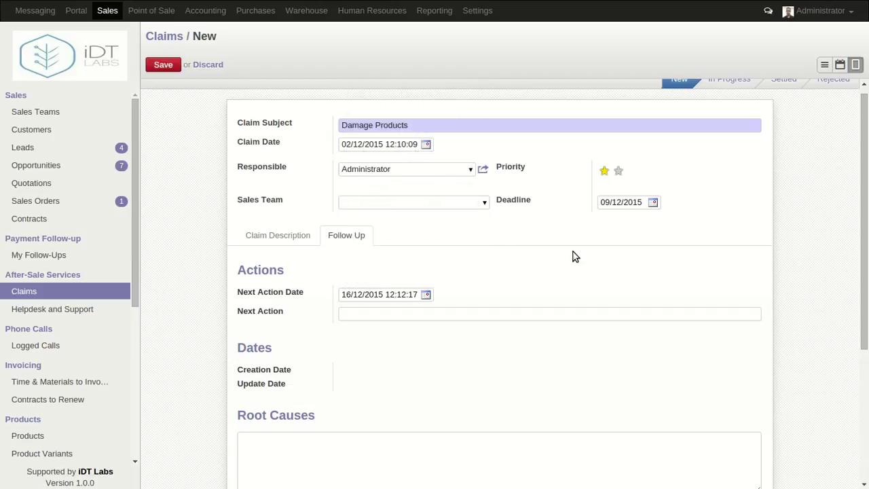
scroll(574, 257, "down", 4)
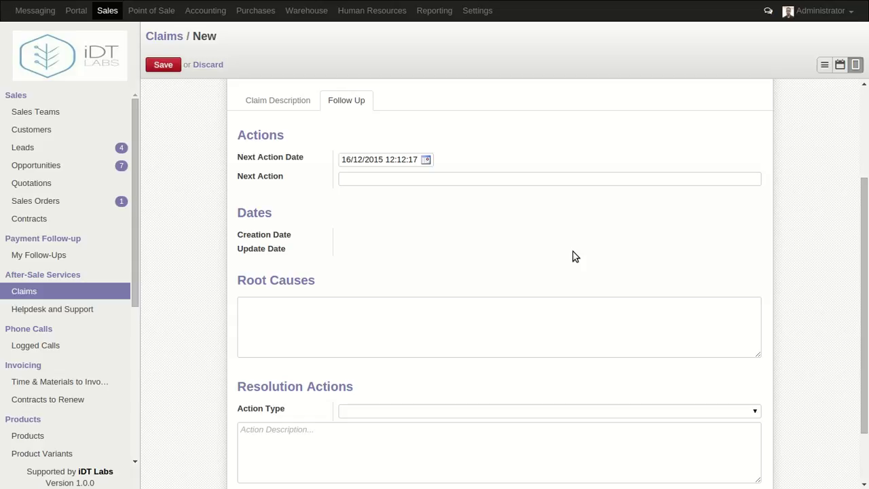
Set the resolution action type to Corrective Action
left_click(473, 317)
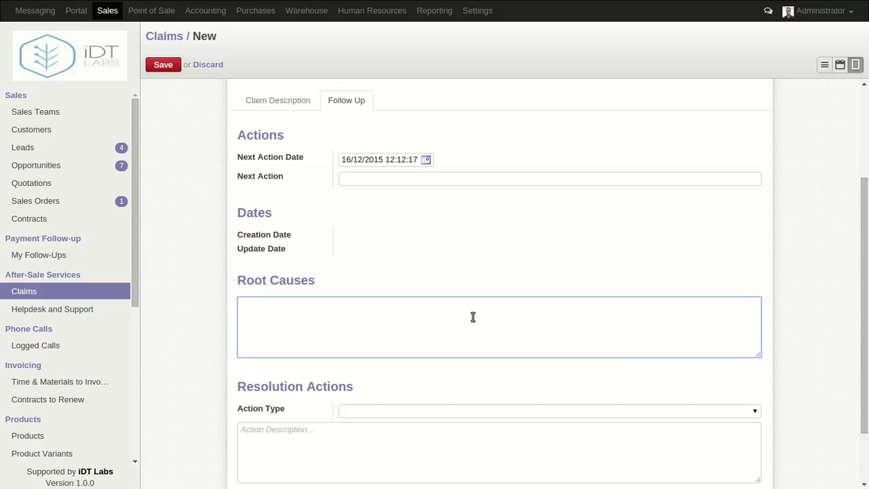
scroll(473, 317, "down", 2)
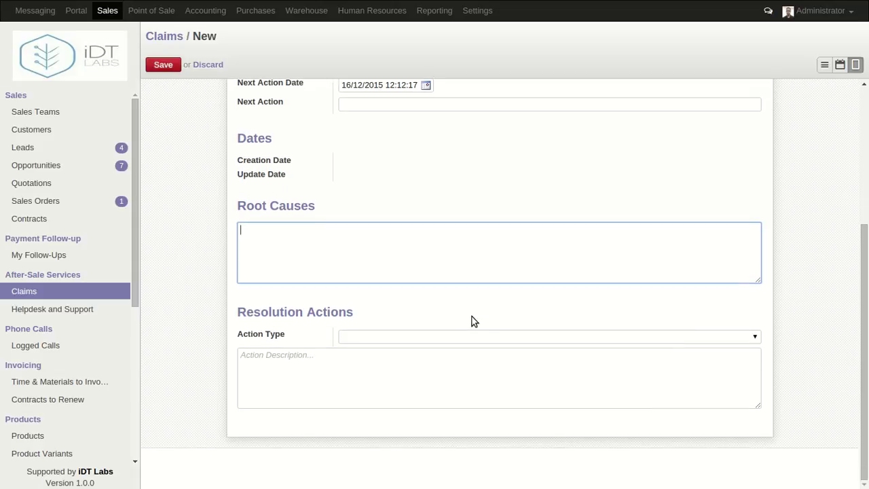
left_click(438, 336)
left_click(437, 336)
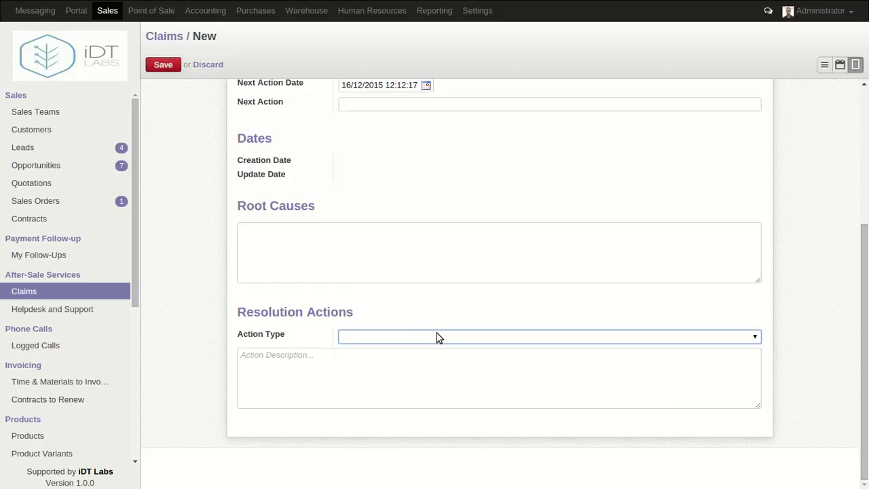
left_click(436, 336)
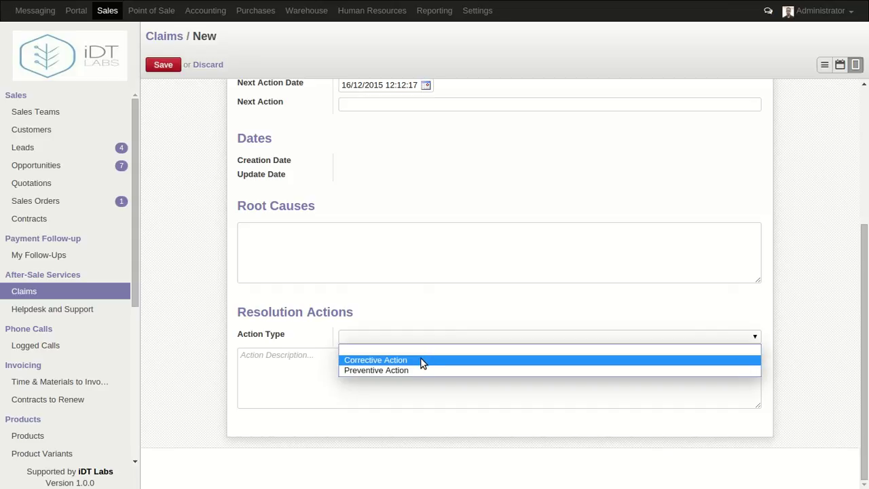
left_click(421, 362)
scroll(438, 293, "up", 5)
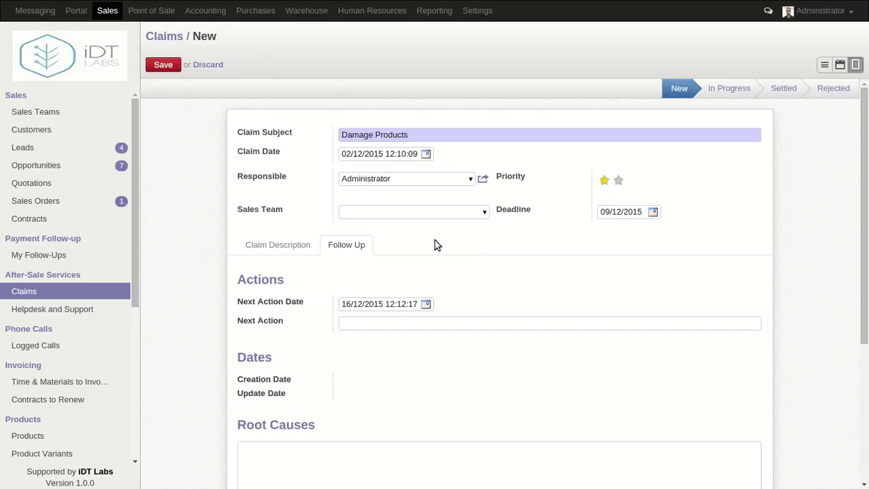
scroll(478, 345, "down", 3)
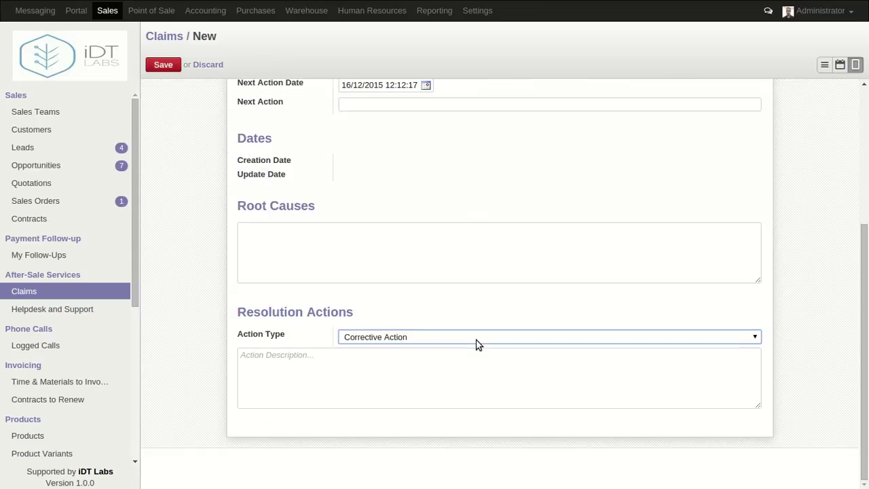
left_click(452, 365)
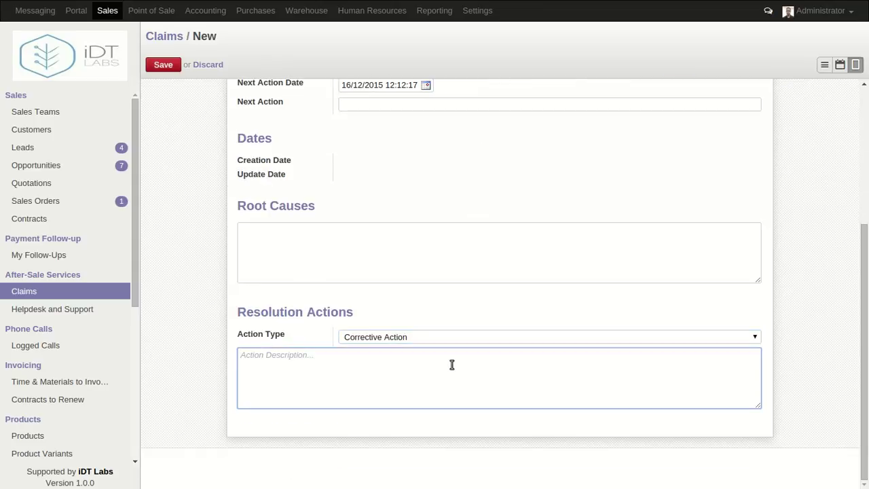
scroll(452, 364, "up", 3)
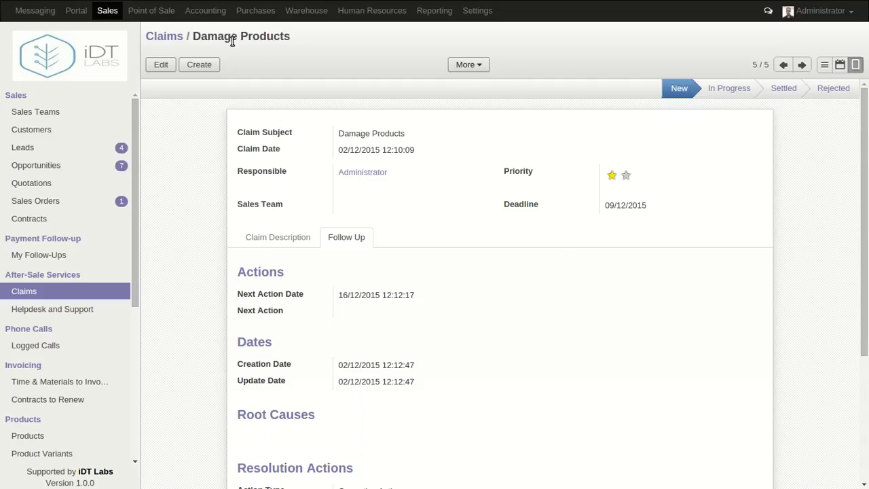
Move the saved Damage Products claim to the In Progress stage
left_click(726, 93)
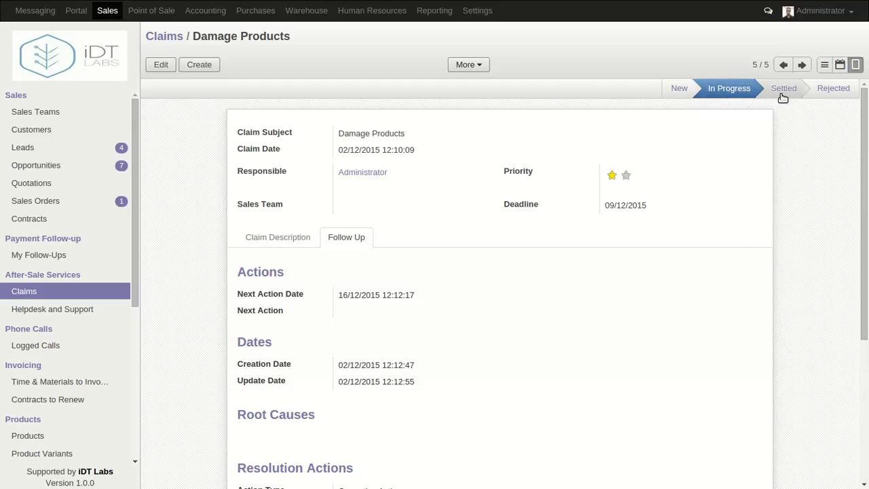
left_click(783, 95)
left_click(823, 95)
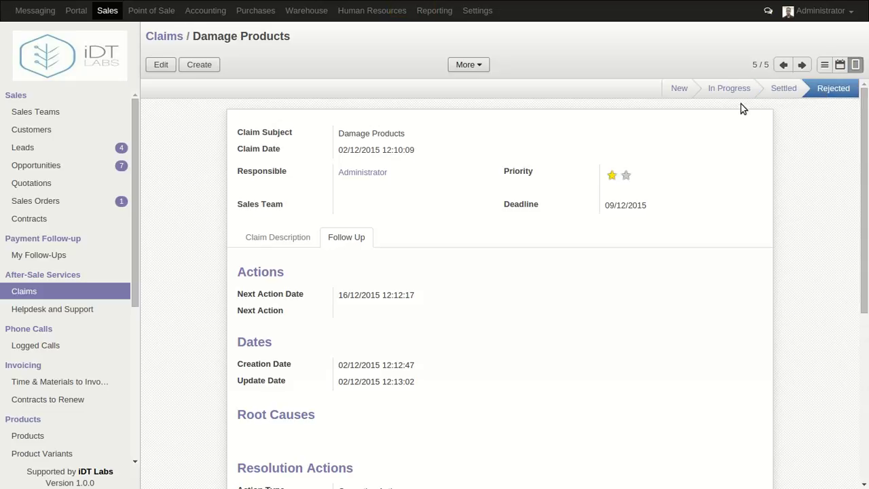
left_click(723, 94)
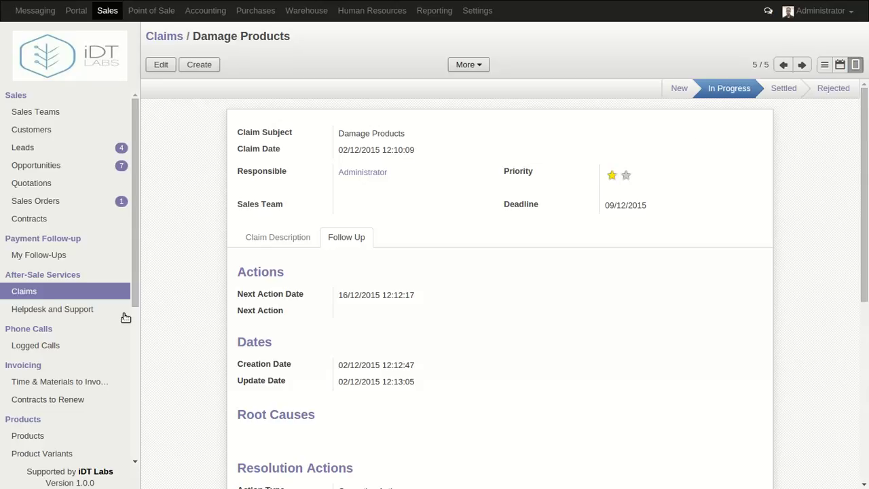
left_click(22, 293)
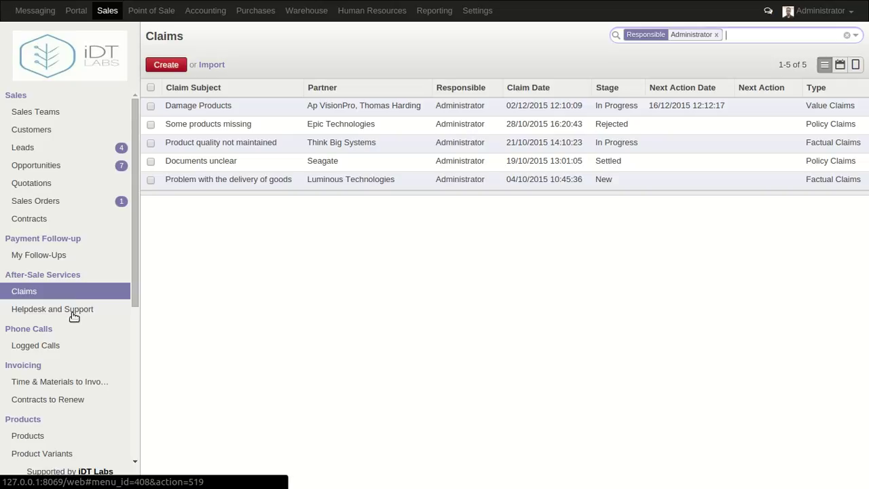
Go to Helpdesk and Support requests and begin a blank request
left_click(74, 317)
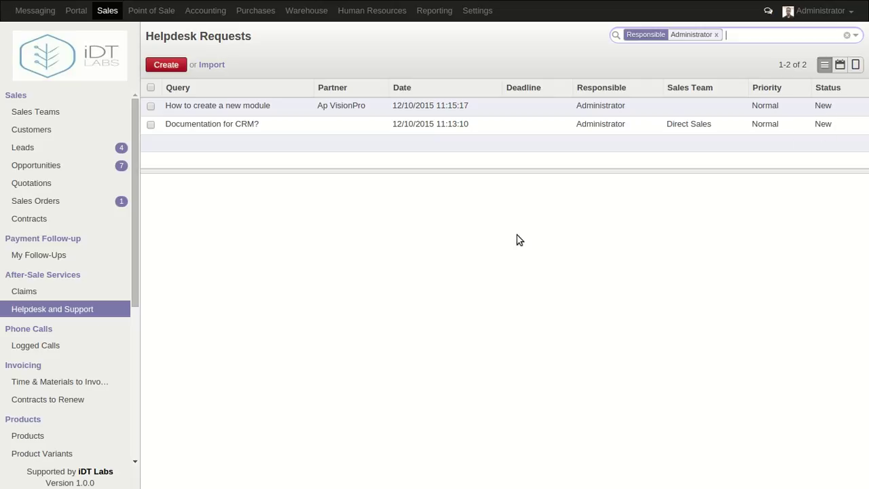
left_click(169, 67)
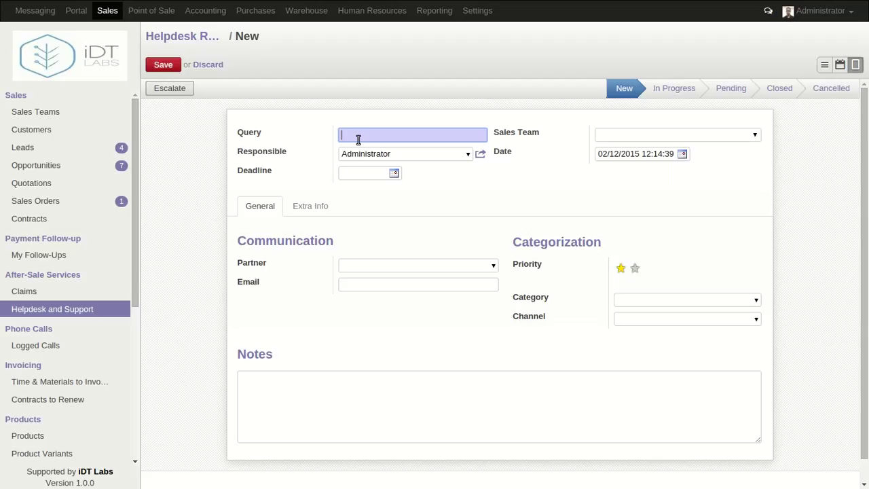
Enter 'Cant access the HRIS' as the query, removing the doubled letter
type("Cant access the HRIS")
key("BackSpace")
Pick 10 December 2015 as the deadline and bring up the partner choices
left_click(393, 174)
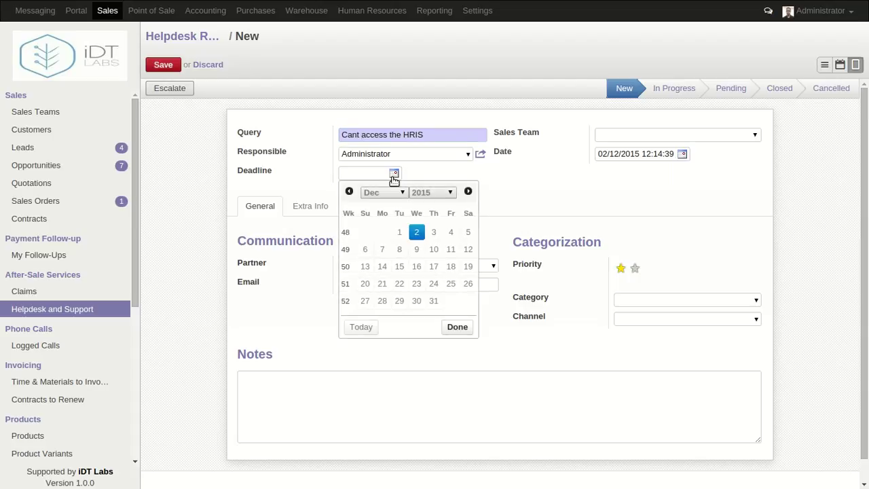
left_click(434, 249)
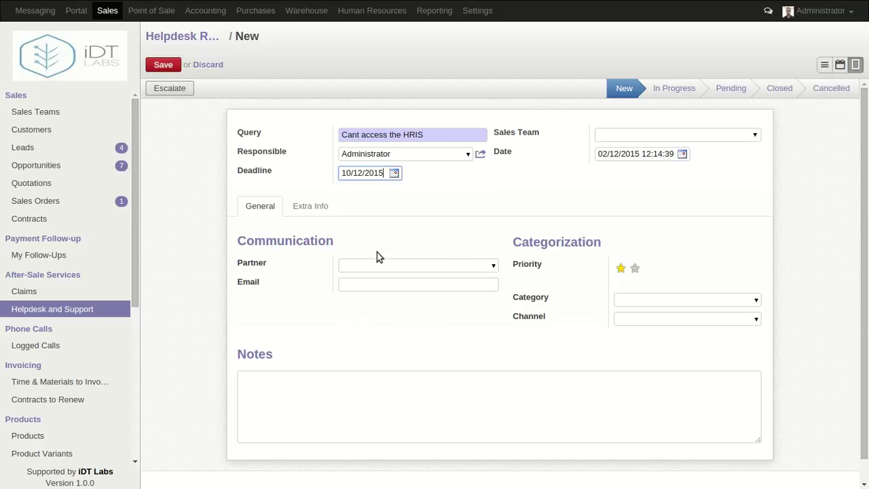
left_click(408, 266)
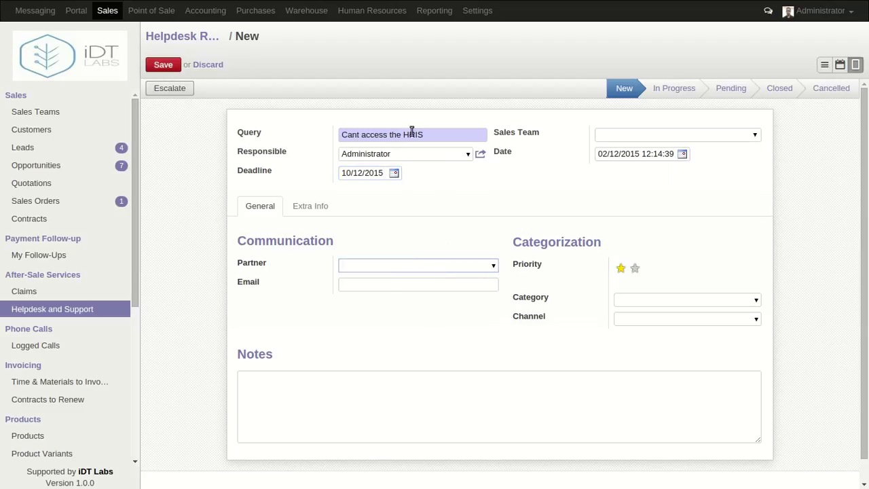
left_click_drag(437, 137, 287, 116)
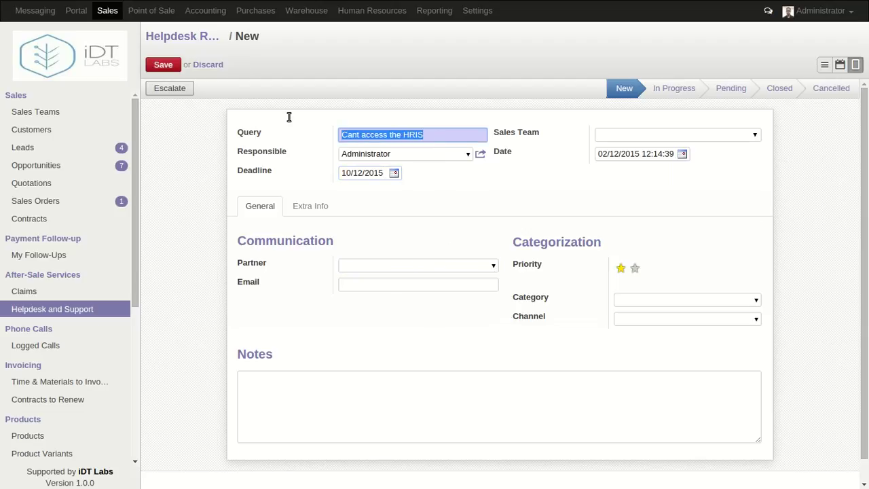
left_click(406, 268)
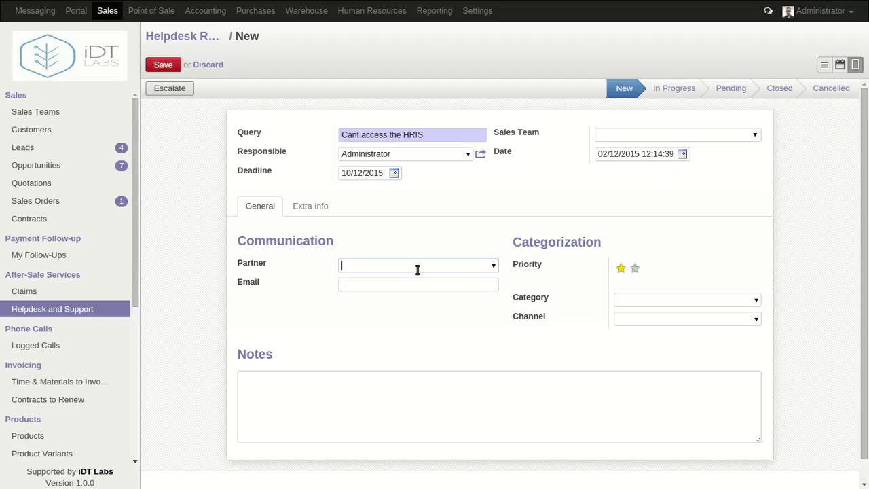
left_click(492, 266)
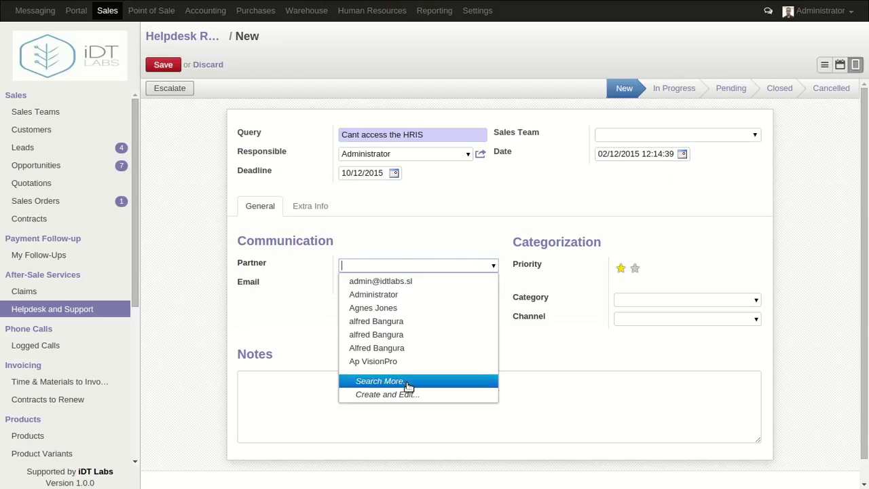
Search all partners and pick the Hollo Inc. contact as partner
left_click(408, 382)
scroll(394, 325, "down", 5)
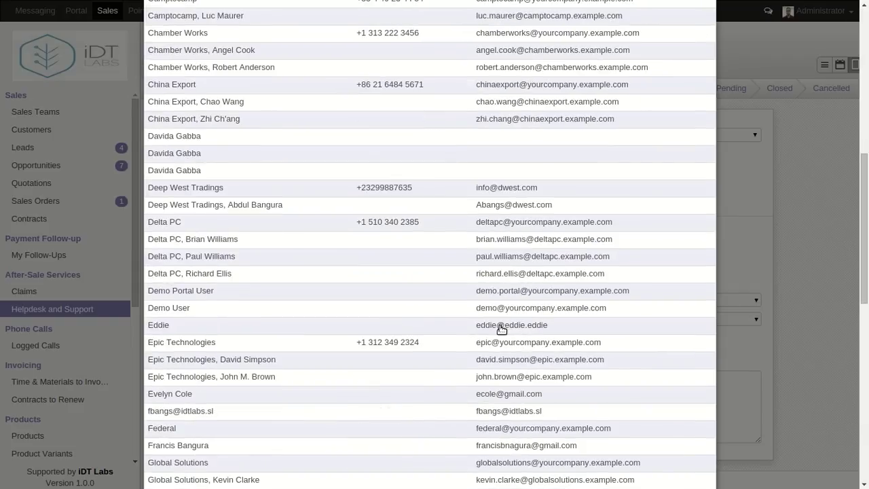
scroll(478, 333, "down", 6)
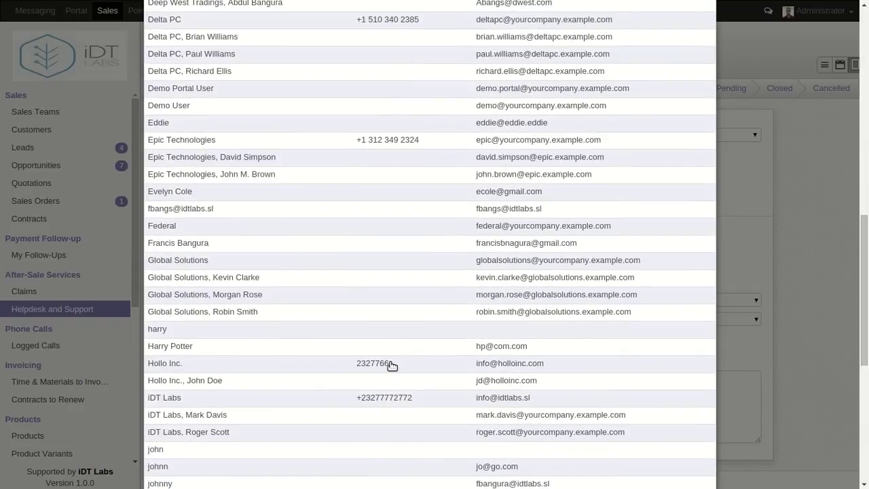
left_click(237, 380)
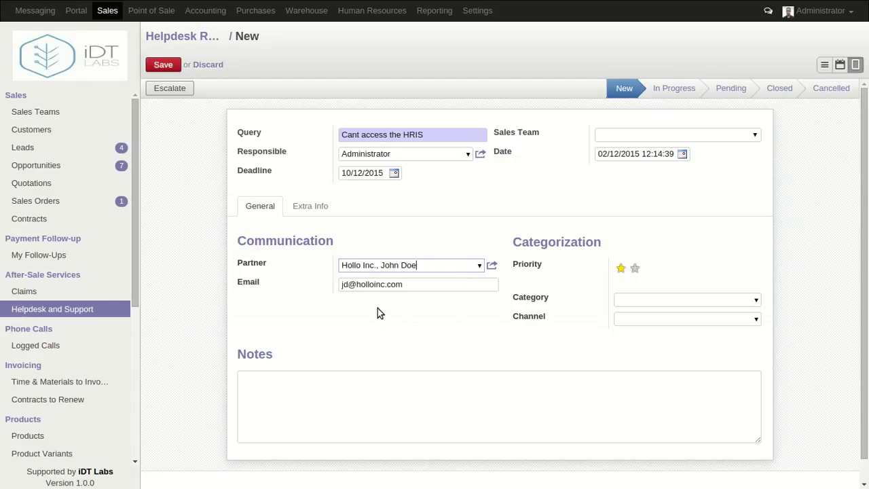
left_click(756, 301)
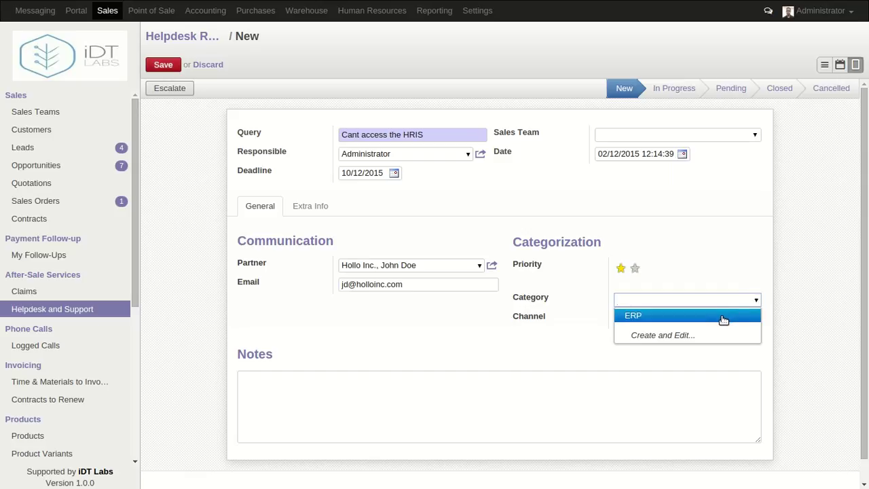
Set the HRIS access request's category to ERP
left_click(662, 335)
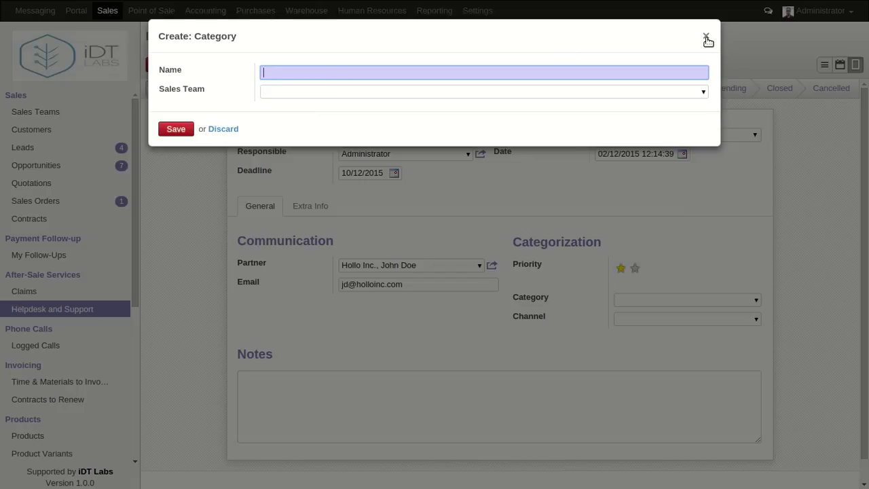
left_click(706, 36)
left_click(756, 297)
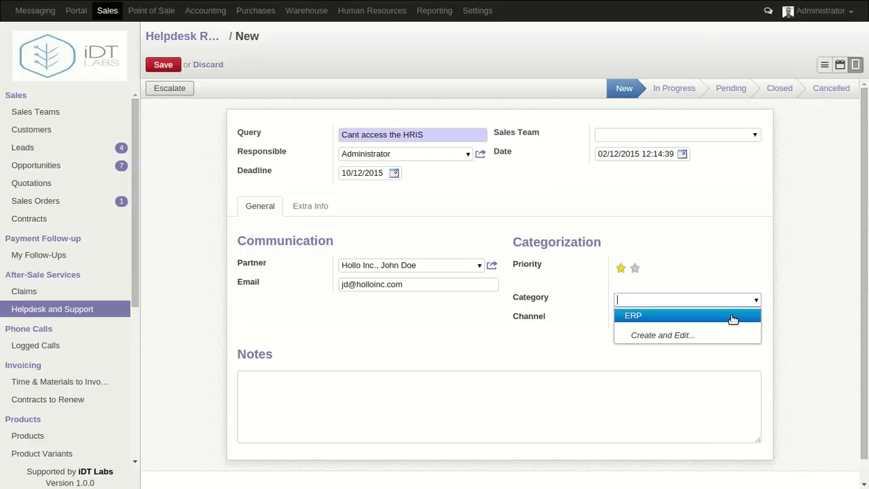
left_click(734, 317)
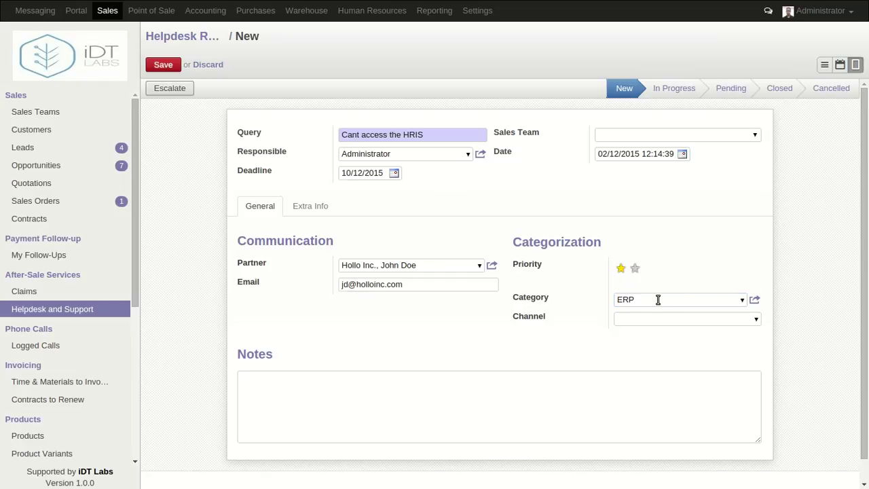
left_click_drag(427, 135, 406, 135)
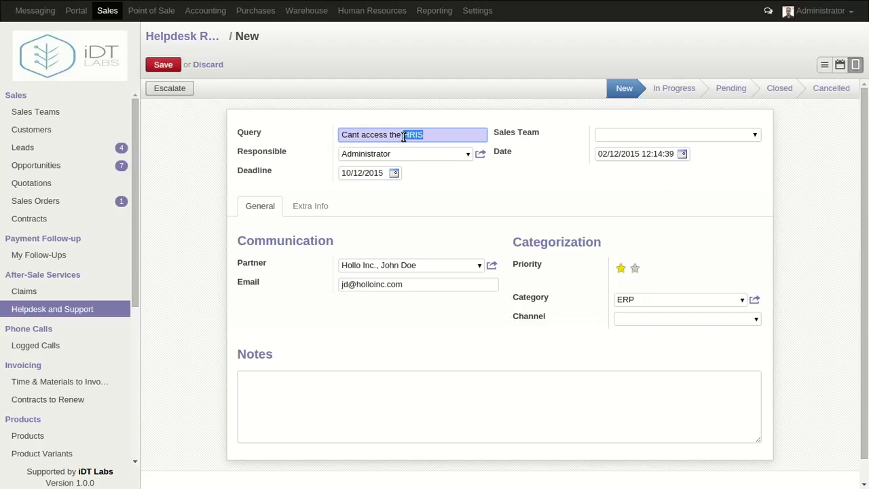
left_click(384, 135)
Set the channel to Direct and display the Extra Info tab
left_click(757, 320)
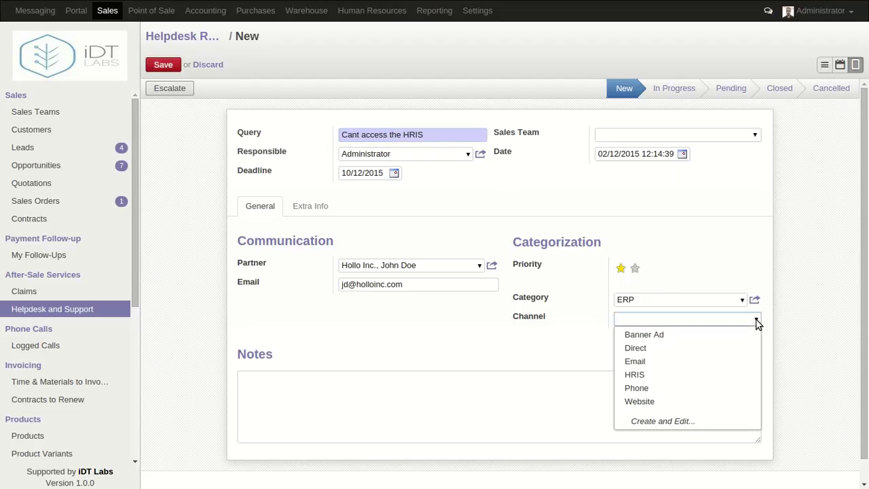
left_click(694, 237)
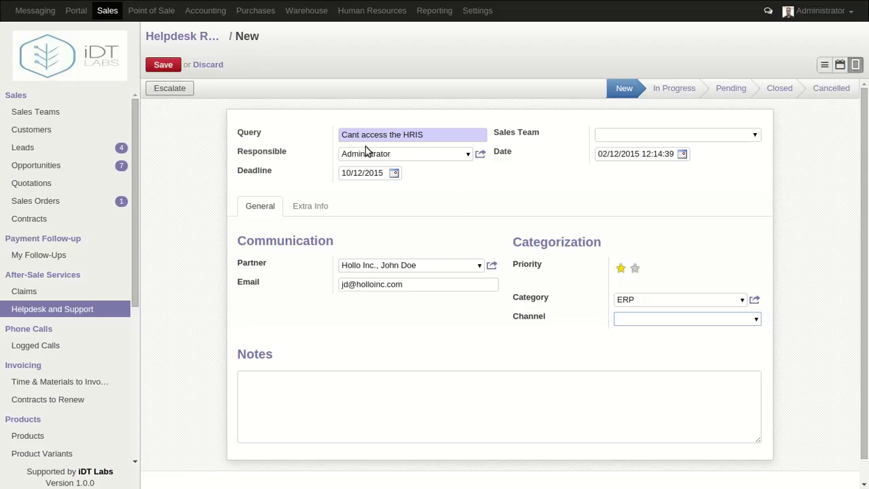
left_click(757, 321)
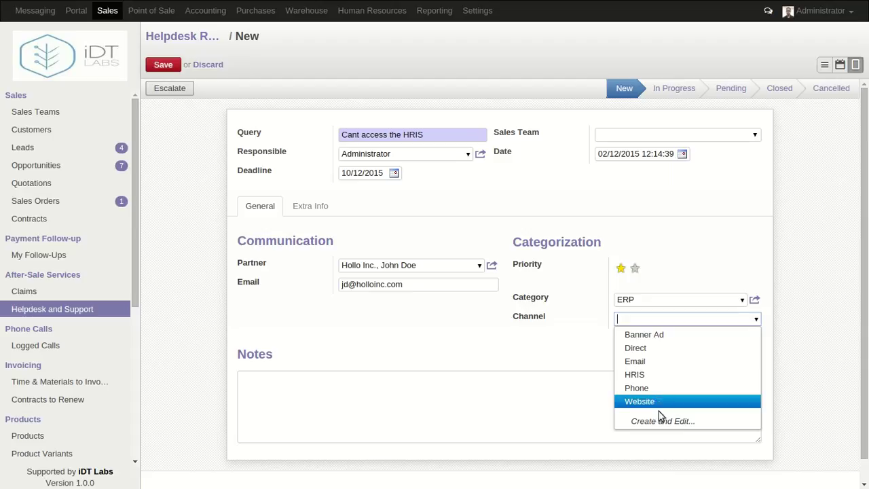
left_click(641, 349)
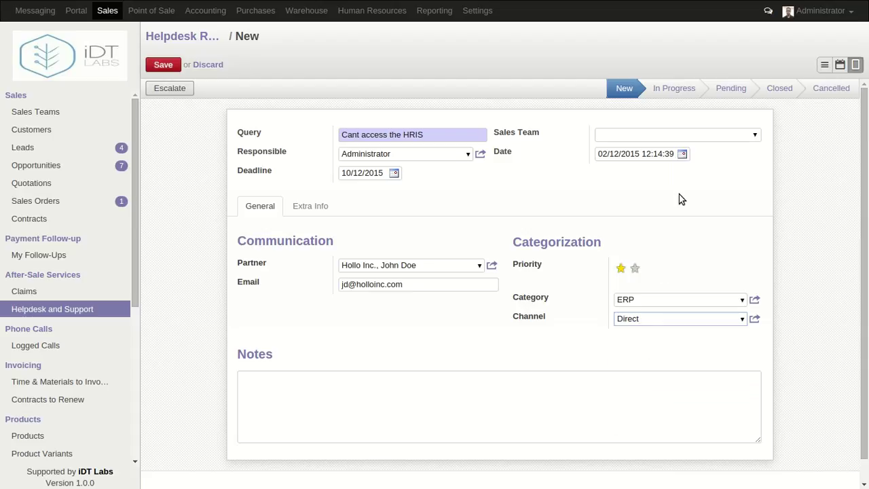
left_click(310, 206)
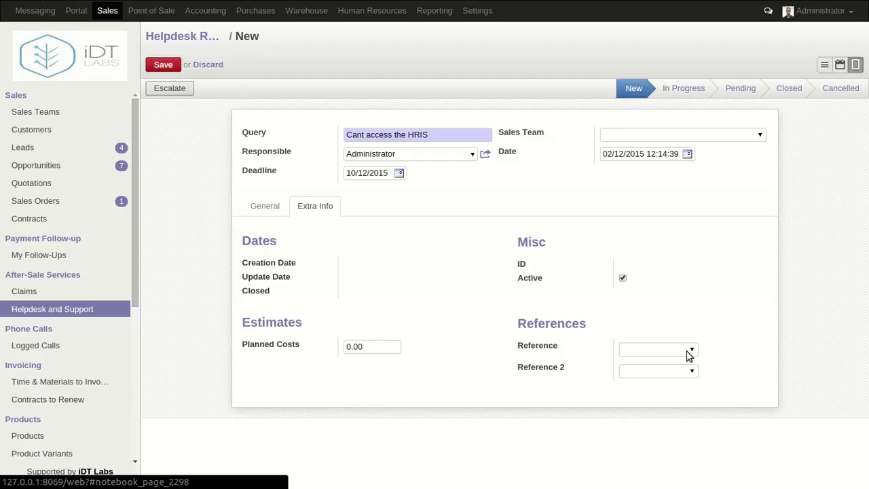
Leave the Reference type blank instead of Product and save the request as record 5
left_click(690, 353)
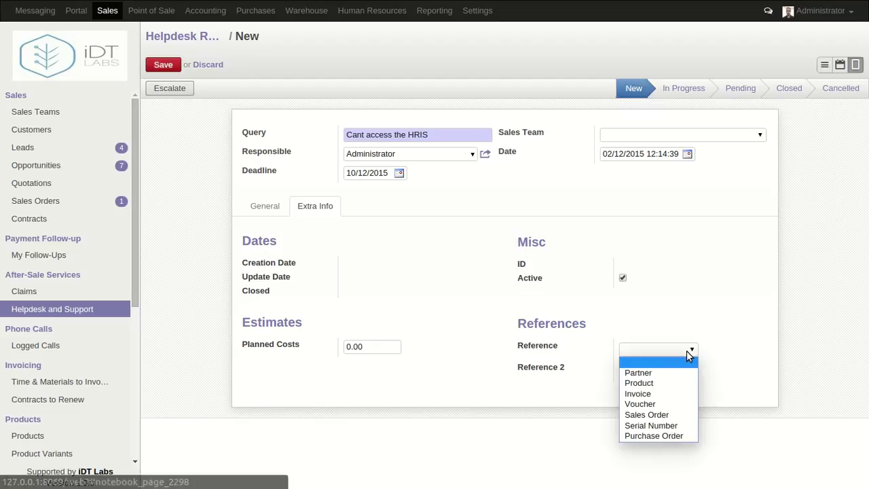
left_click(673, 384)
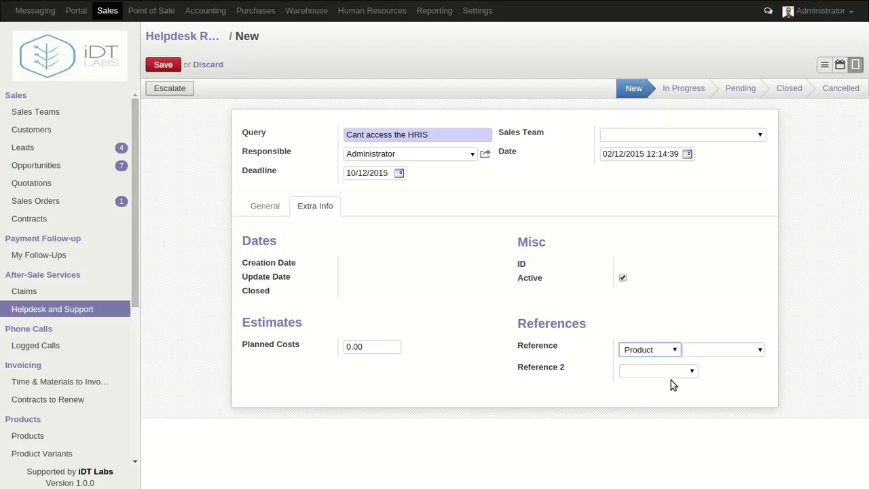
left_click(761, 350)
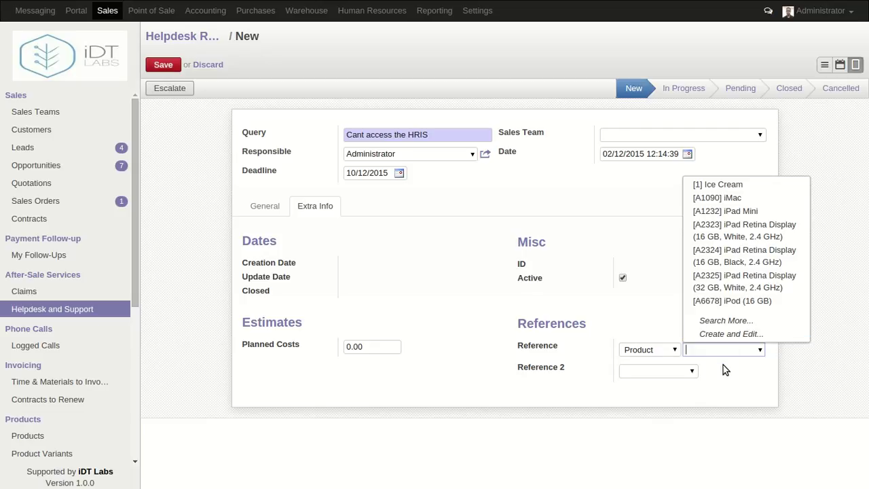
key("Escape")
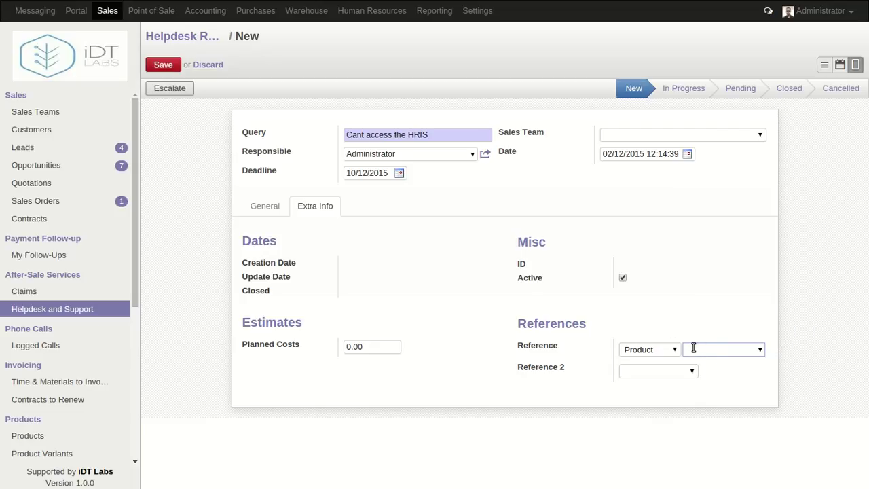
left_click(675, 351)
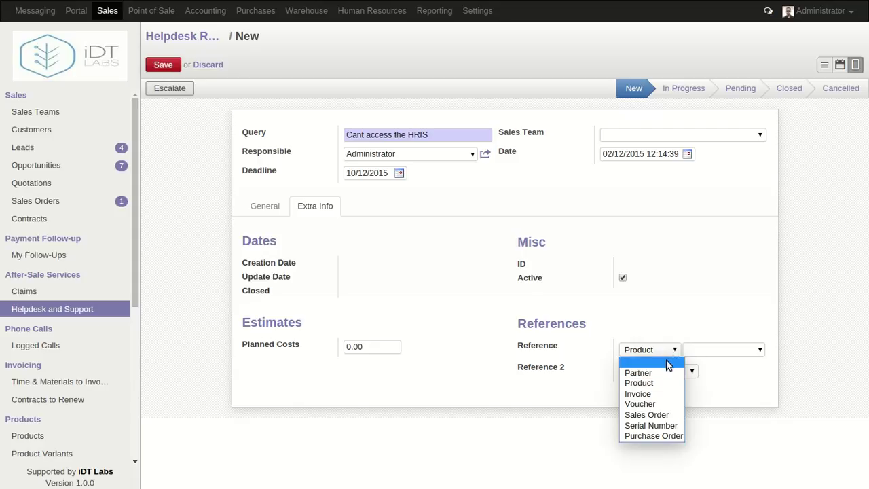
left_click(668, 363)
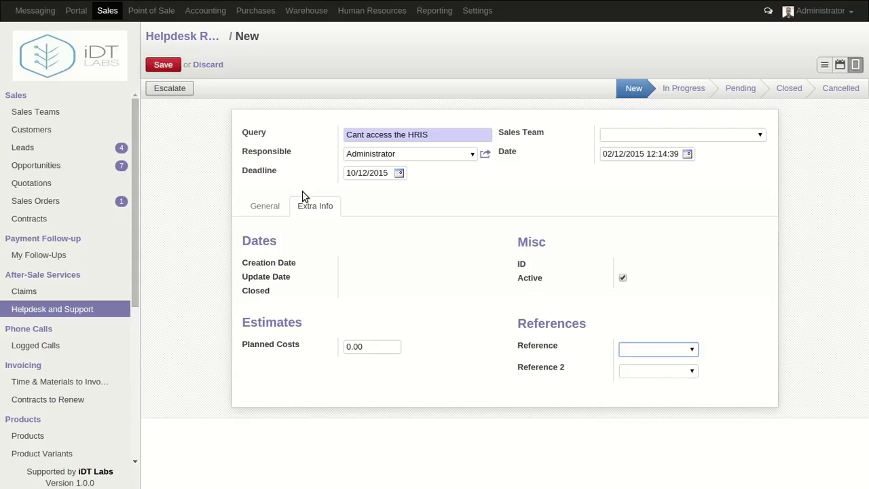
left_click(163, 65)
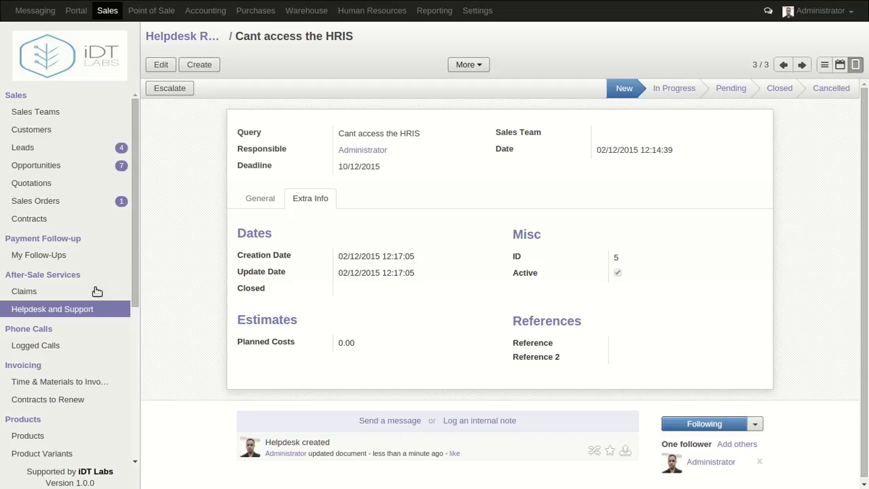
left_click(69, 311)
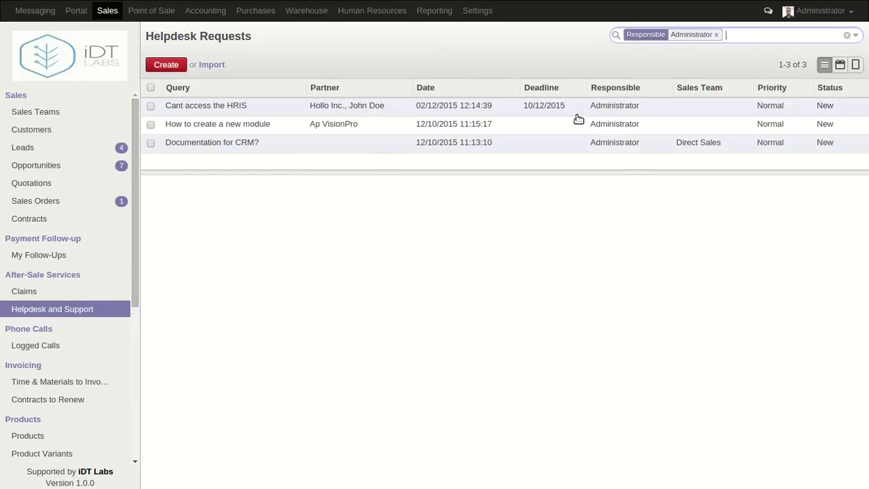
left_click(691, 107)
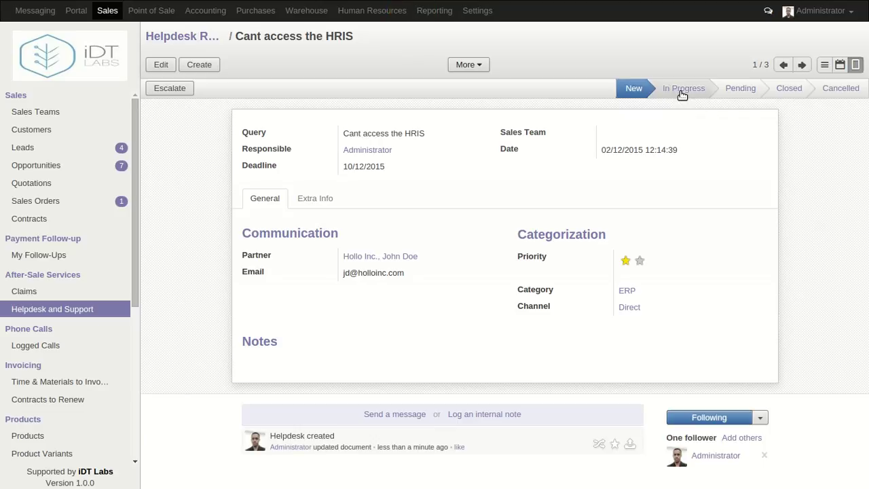
Move the request through In Progress to Pending and return to the Helpdesk Requests list
left_click(684, 95)
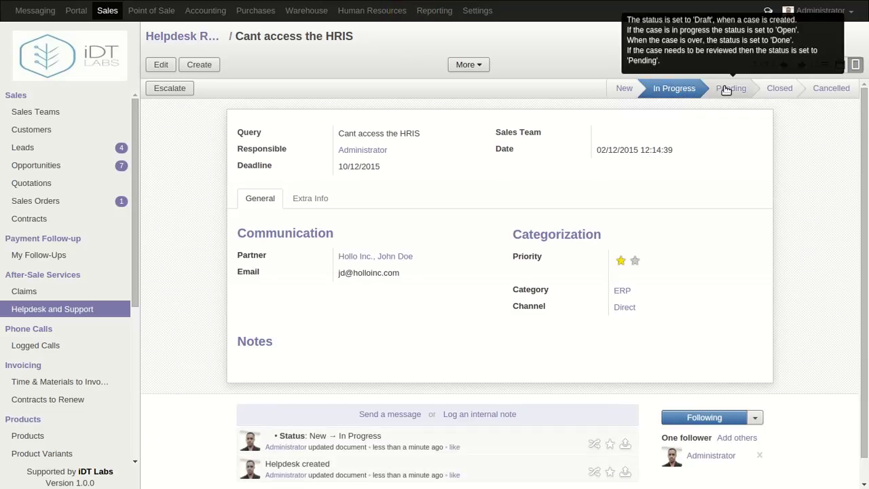
left_click(726, 89)
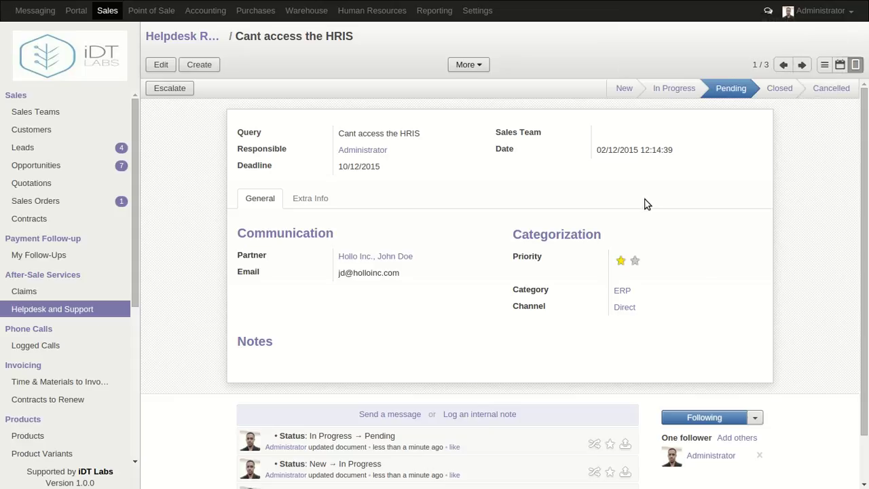
left_click(79, 308)
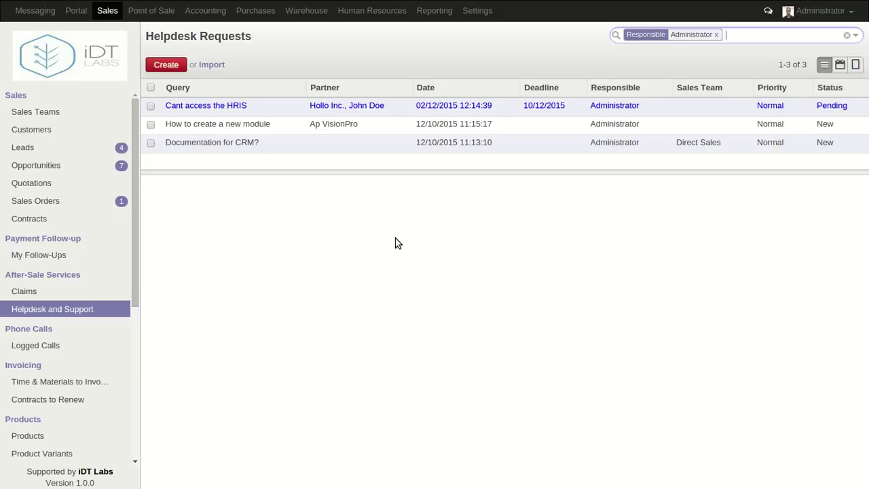
key("F11")
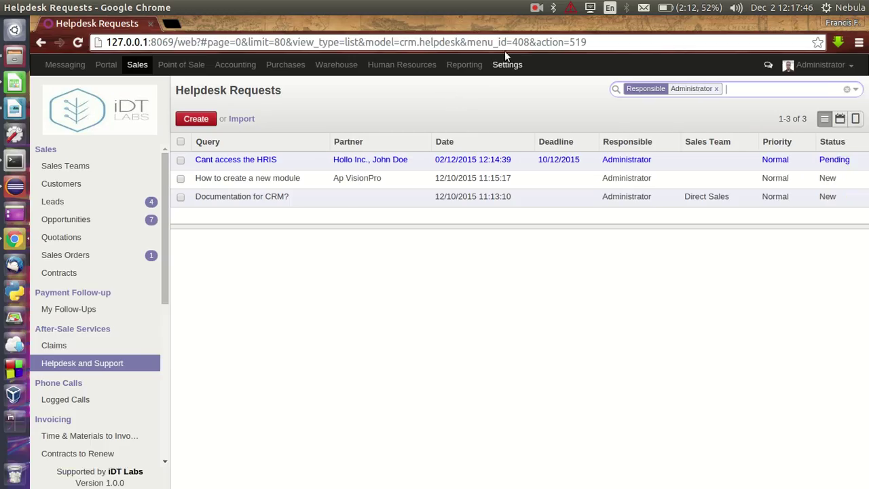